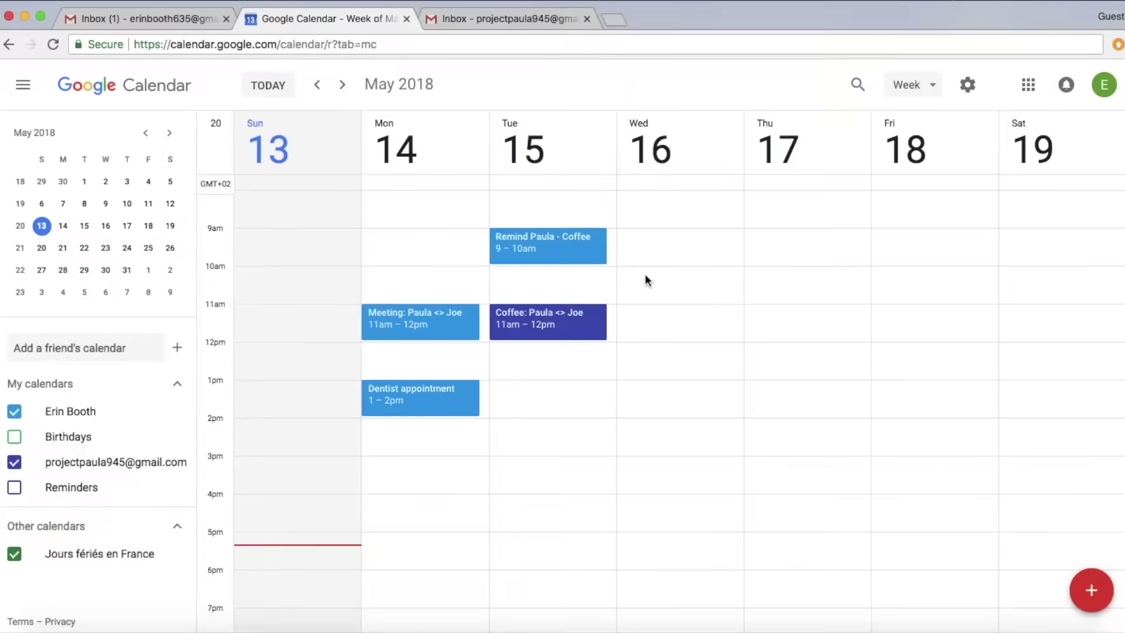
Step: Create an event in the Wednesday May 16 10:00am slot and open its full details page
{"action": "double_click", "coordinate": [638, 273]}
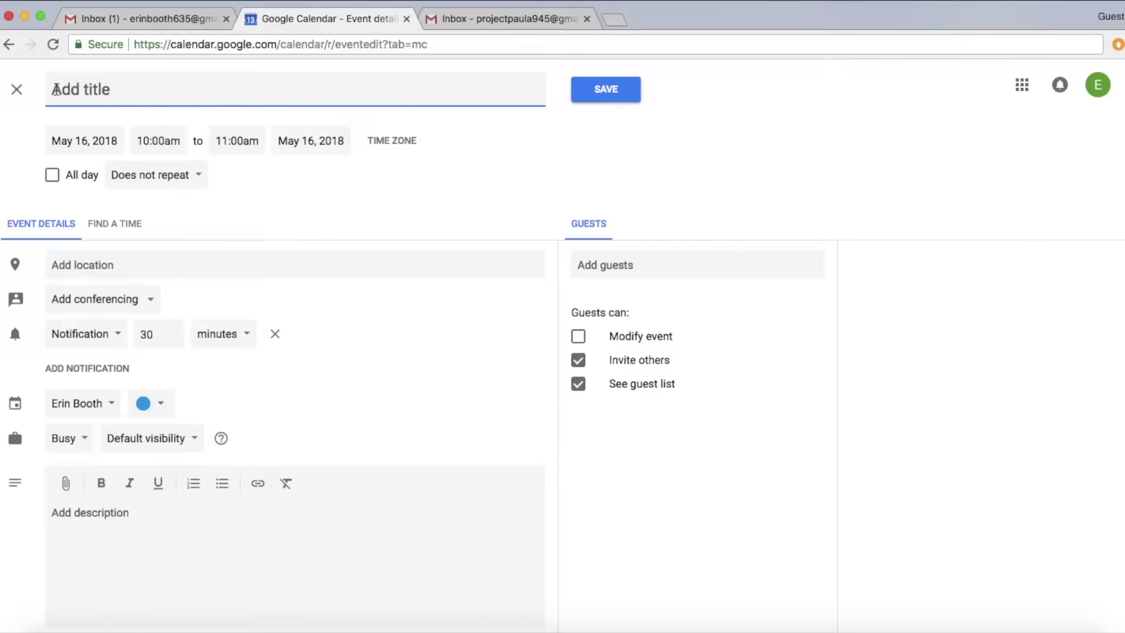
Step: Type the title 'Meeting:' followed by the project name, '<>' and the contact's name
{"action": "type", "text": "Meeting:"}
{"action": "type", "text": "Paula"}
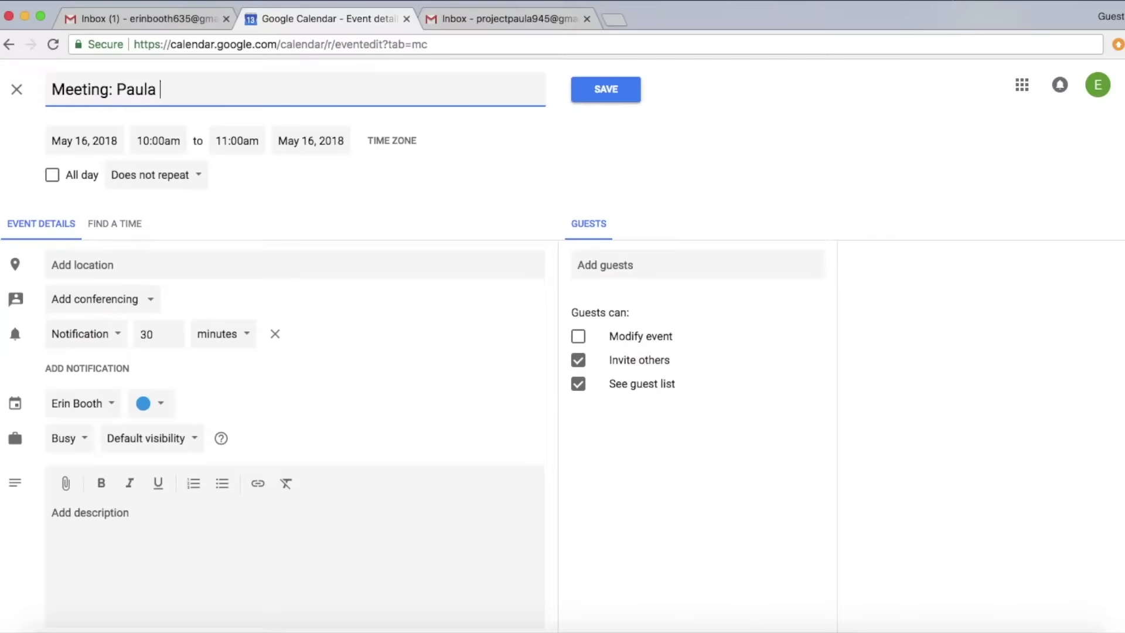
{"action": "type", "text": " Project"}
{"action": "type", "text": "<>"}
{"action": "type", "text": "Bob"}
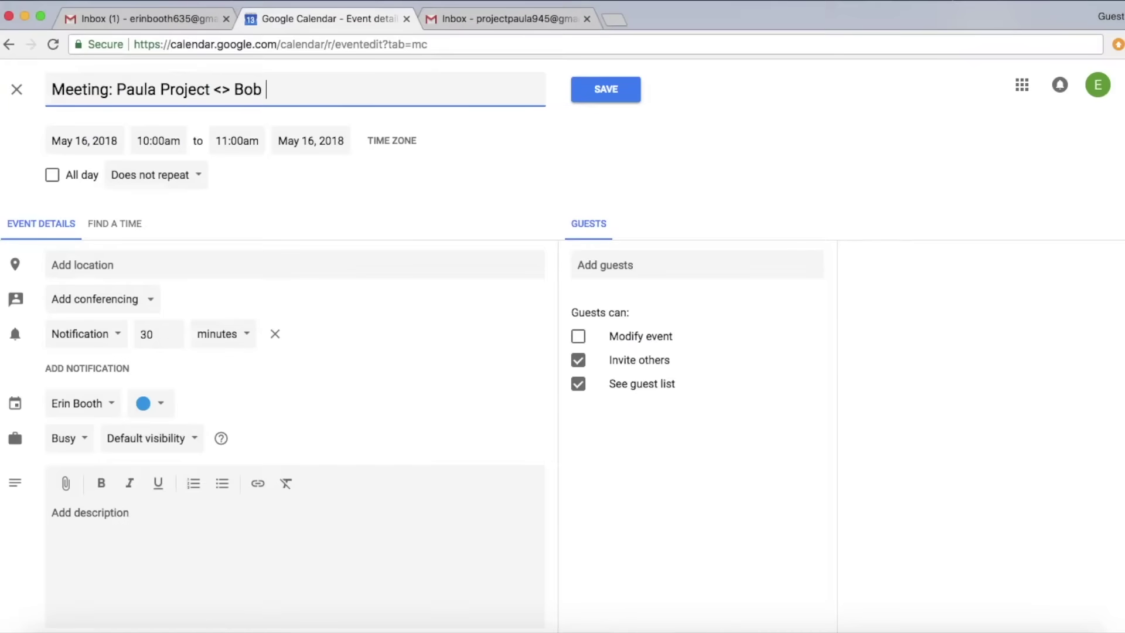
{"action": "type", "text": " Smith"}
Step: Remove a stray parenthesis before '<>' and return the caret to the title's end
{"action": "mouse_move", "coordinate": [51, 89]}
{"action": "left_mouse_down"}
{"action": "mouse_move", "coordinate": [105, 89]}
{"action": "mouse_move", "coordinate": [42, 97]}
{"action": "left_mouse_up"}
{"action": "left_click", "coordinate": [111, 89]}
{"action": "left_click", "coordinate": [214, 89]}
{"action": "type", "text": "("}
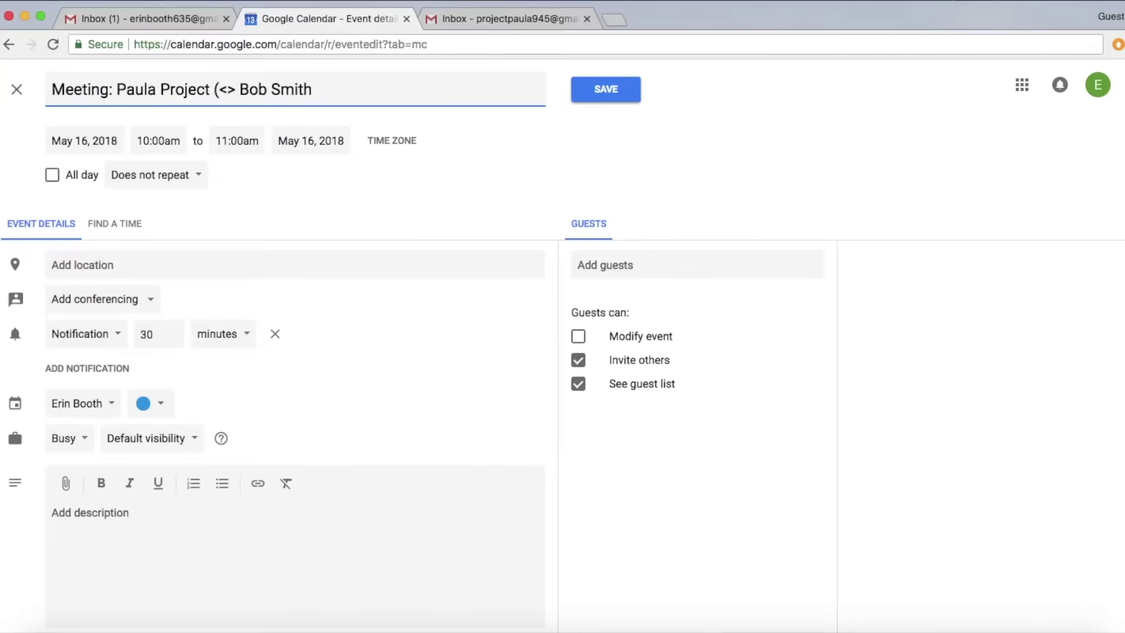
{"action": "key", "text": "BackSpace"}
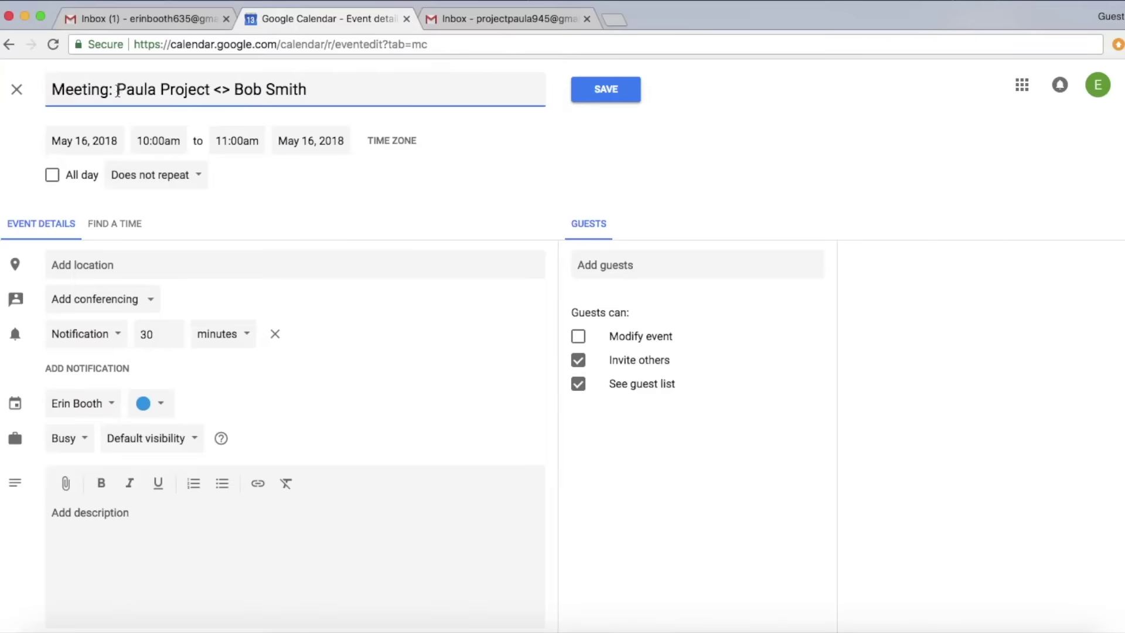
{"action": "left_click", "coordinate": [316, 92]}
Step: Add '(Apple)' after the contact's name and '(Microsoft)' after the project name in the title
{"action": "type", "text": "("}
{"action": "left_click_drag", "start_coordinate": [307, 89], "coordinate": [237, 89]}
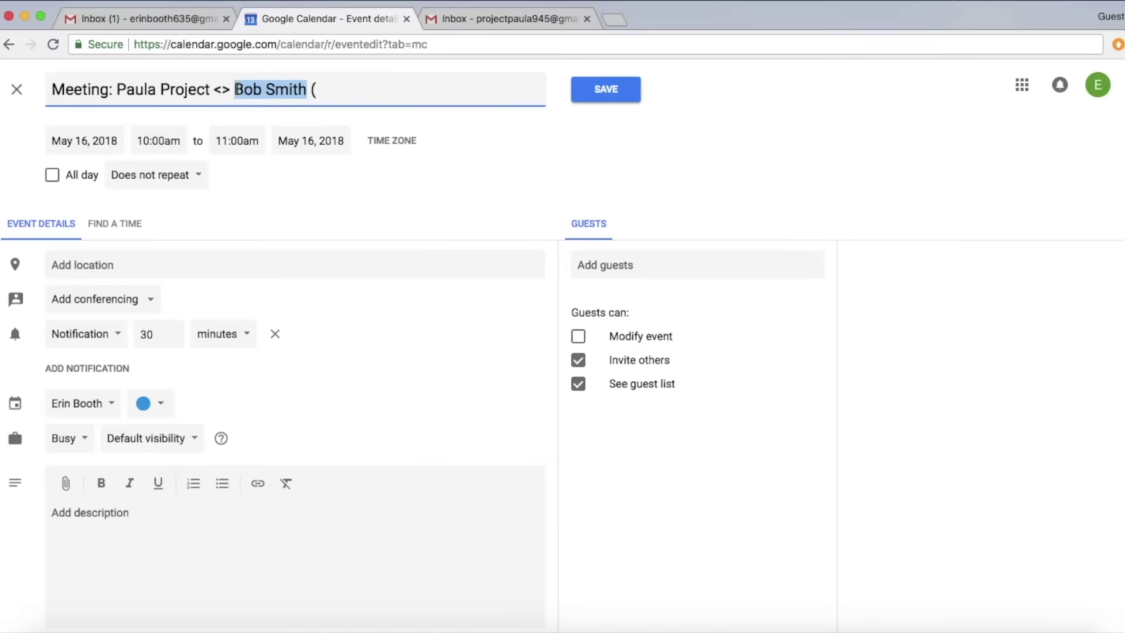
{"action": "left_click", "coordinate": [342, 90]}
{"action": "type", "text": "Apple)"}
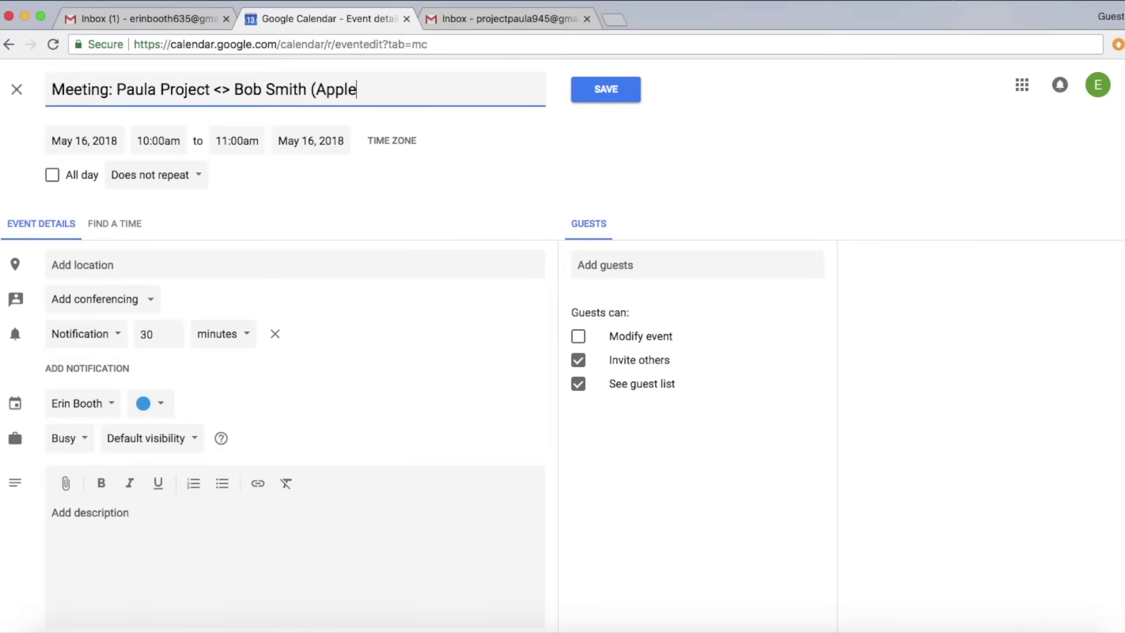
{"action": "left_click", "coordinate": [209, 90]}
{"action": "type", "text": "("}
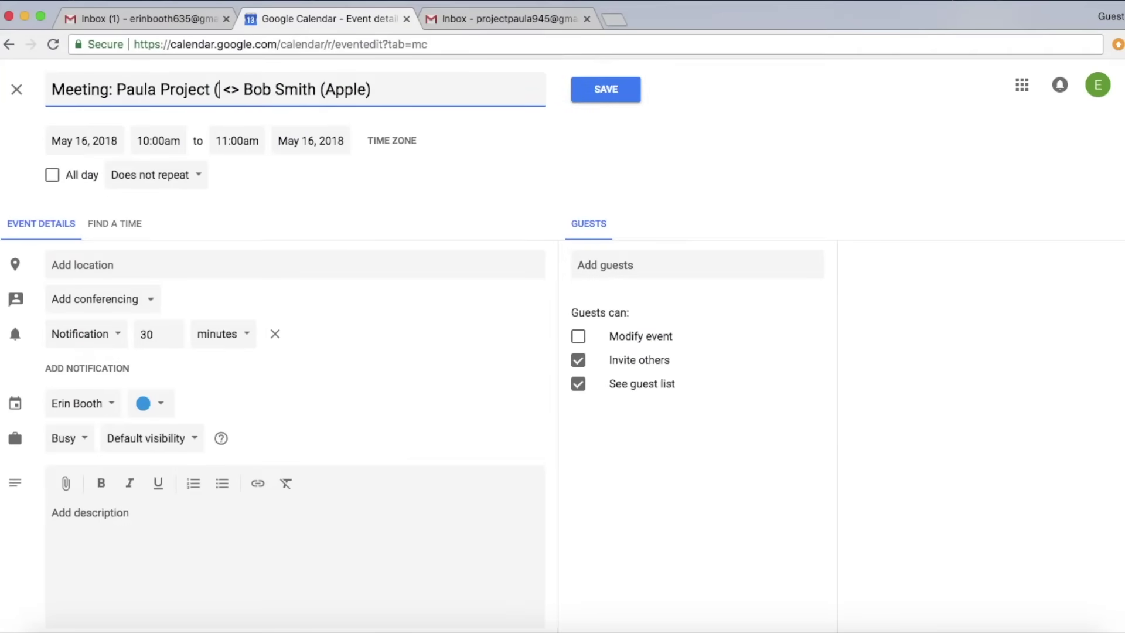
{"action": "type", "text": "Micor"}
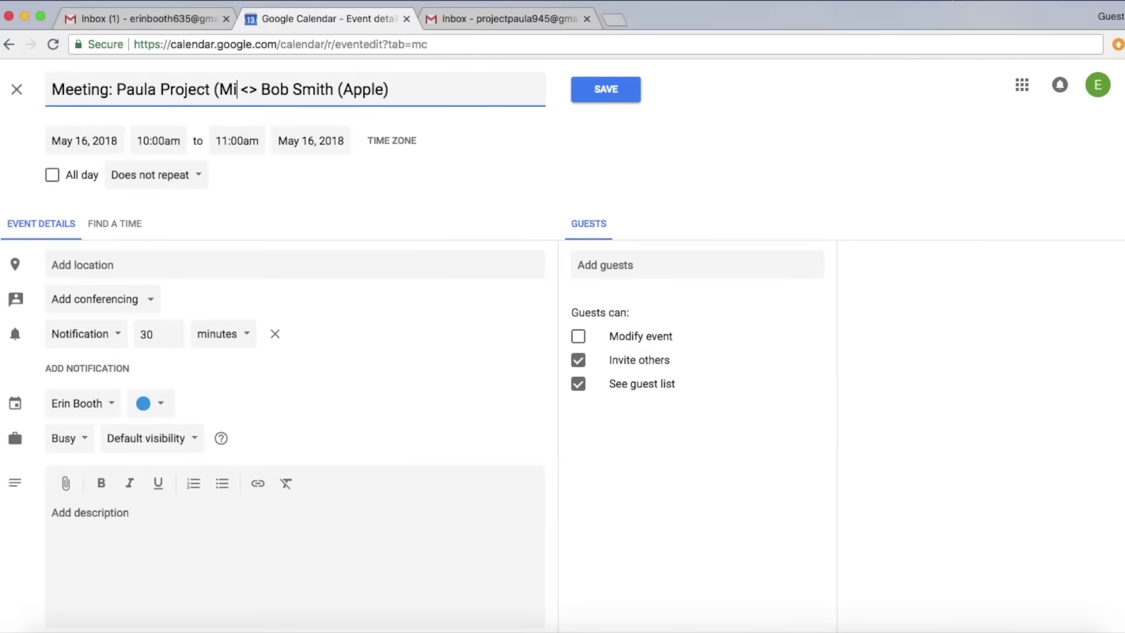
{"action": "key", "text": "BackSpace"}
{"action": "key", "text": "BackSpace"}
{"action": "type", "text": "rosoft)"}
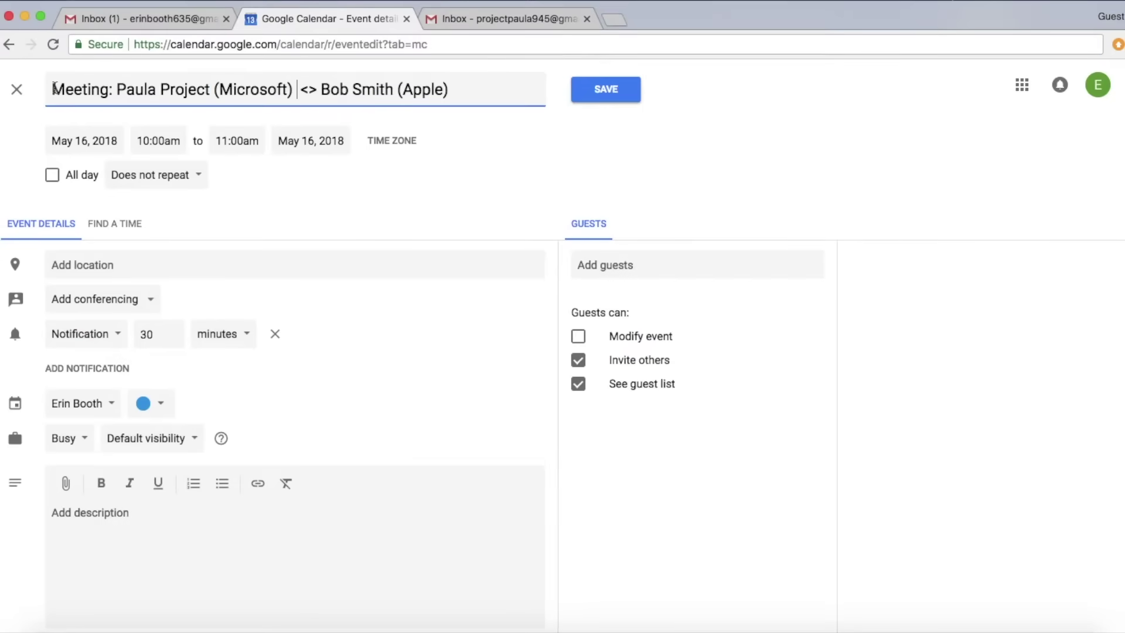
{"action": "left_click_drag", "start_coordinate": [53, 88], "coordinate": [108, 89]}
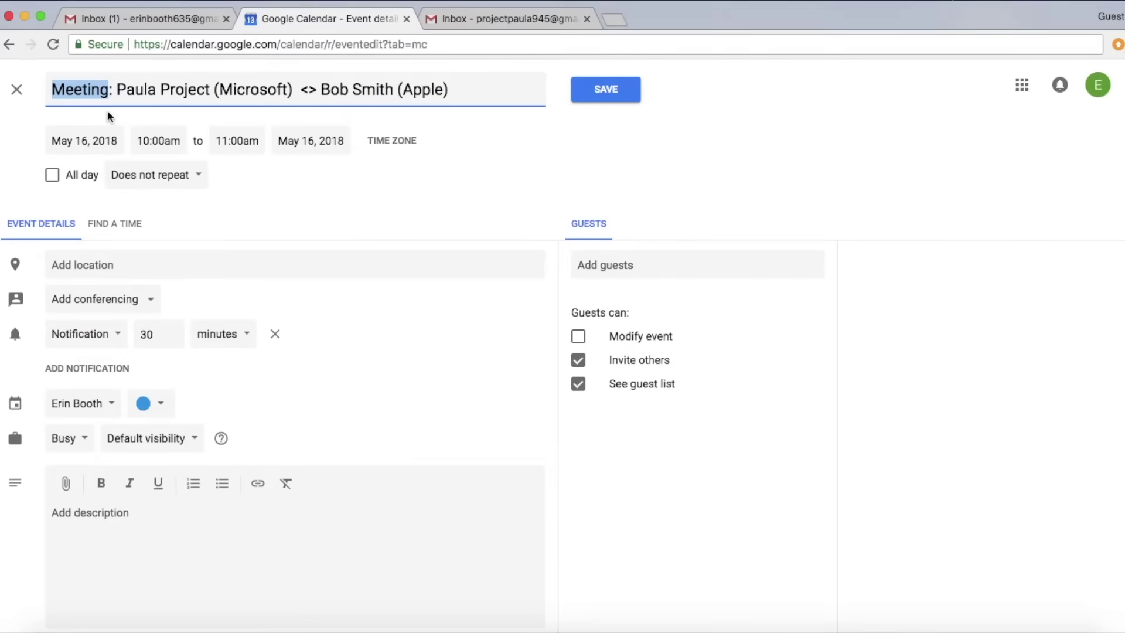
{"action": "left_click", "coordinate": [82, 93]}
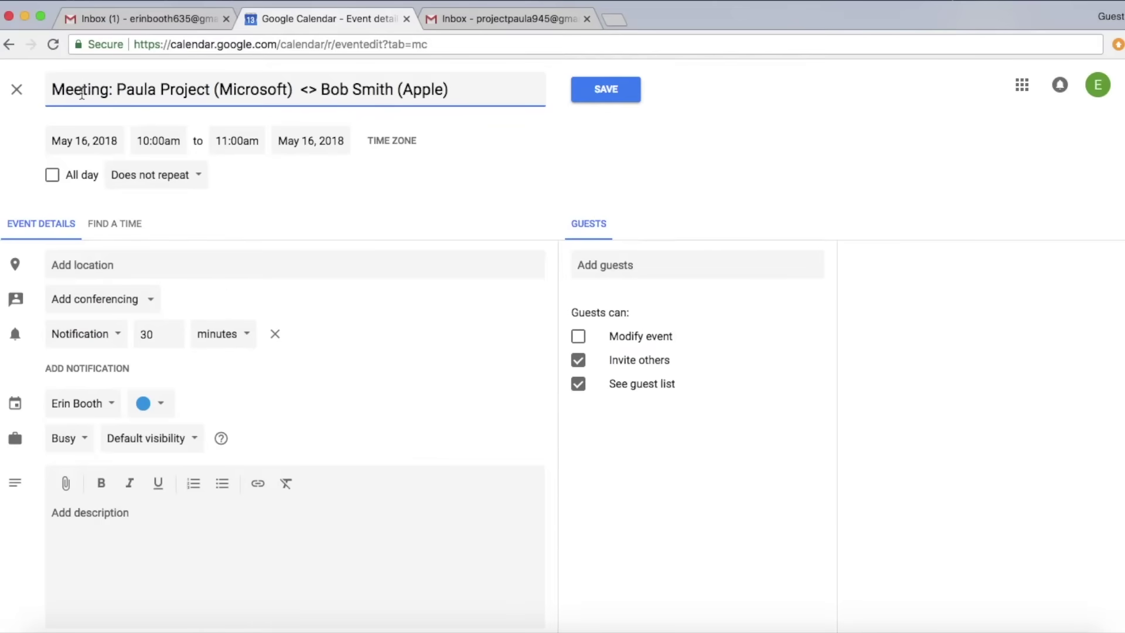
{"action": "double_click", "coordinate": [69, 85]}
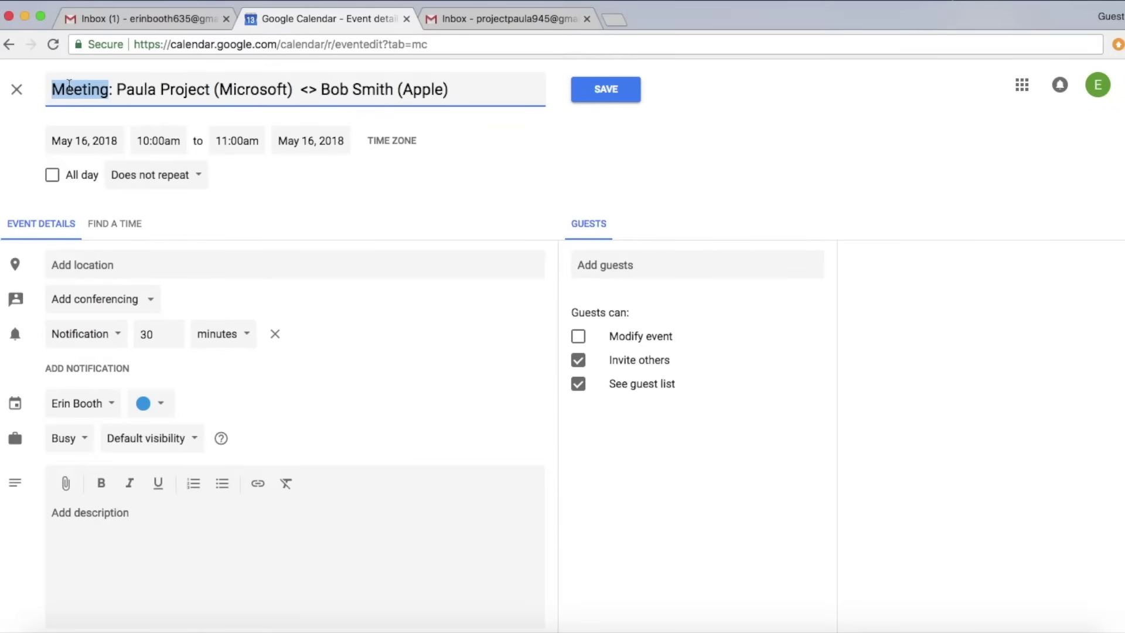
{"action": "left_click", "coordinate": [82, 89]}
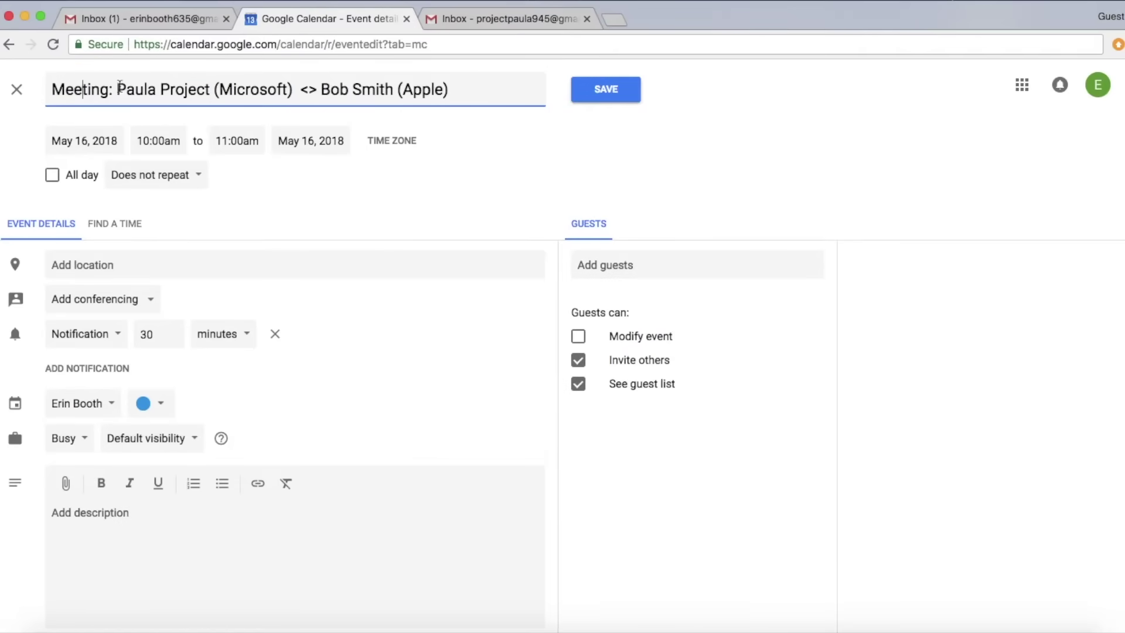
{"action": "left_click", "coordinate": [118, 89]}
{"action": "left_click_drag", "start_coordinate": [118, 89], "coordinate": [210, 89]}
{"action": "left_click", "coordinate": [242, 89]}
{"action": "left_click_drag", "start_coordinate": [323, 89], "coordinate": [393, 89]}
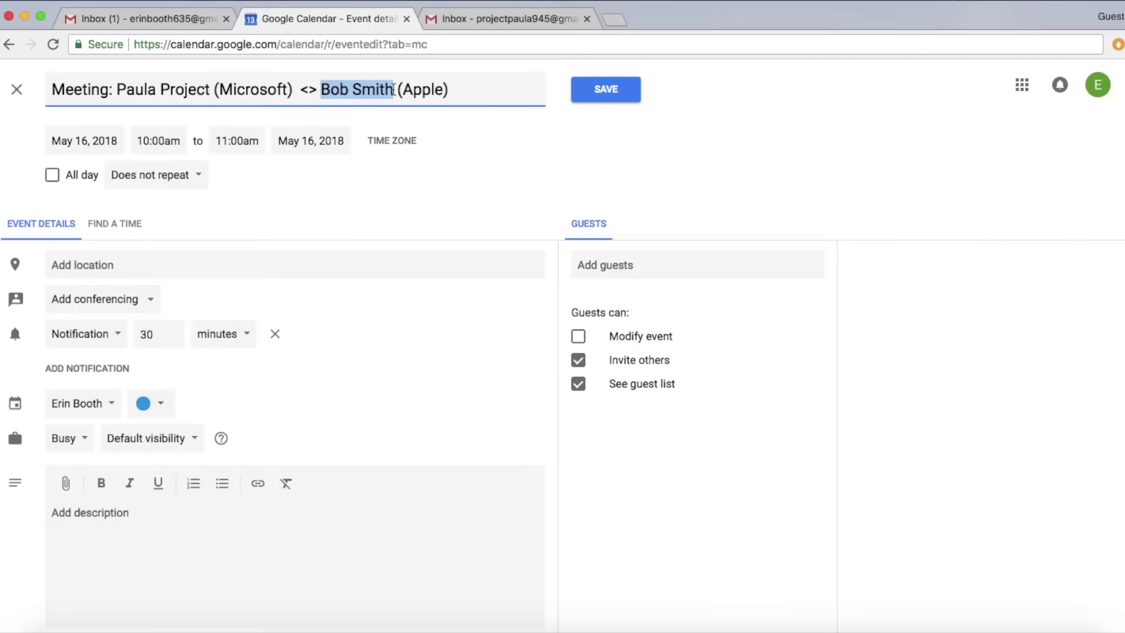
{"action": "double_click", "coordinate": [416, 89]}
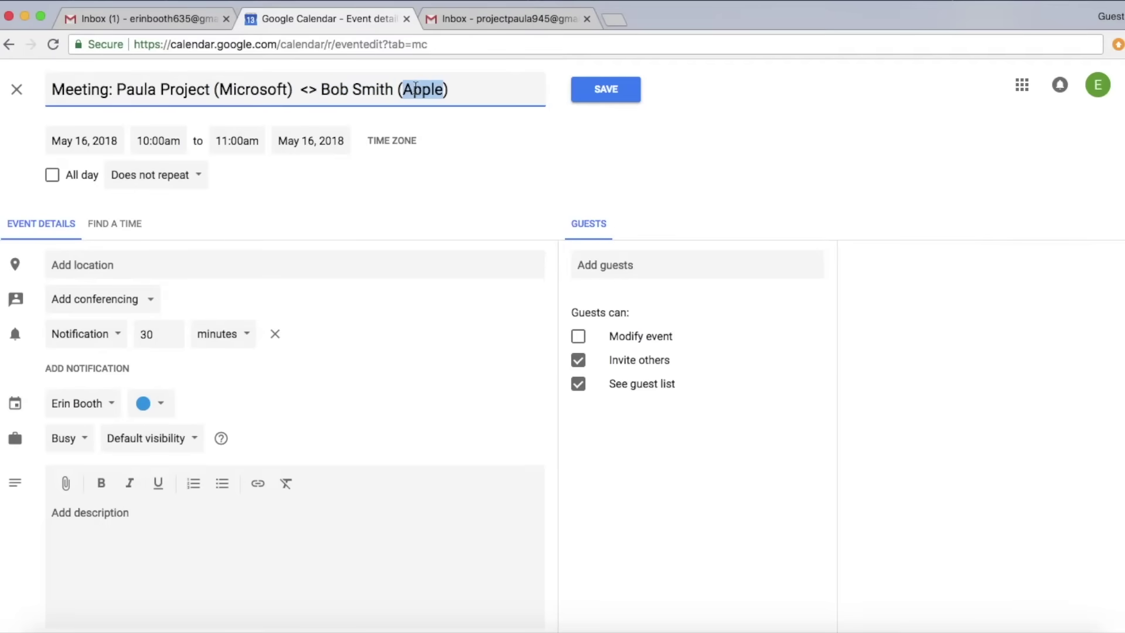
{"action": "left_click", "coordinate": [521, 151]}
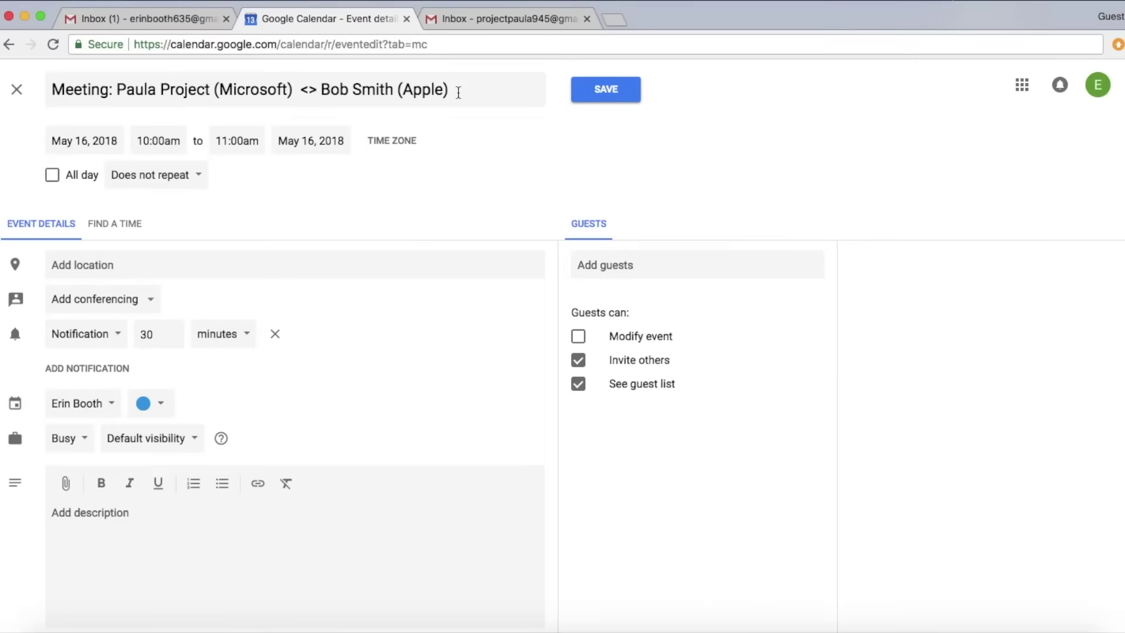
Step: Keep the event's start time at 10:00am on May 16
{"action": "left_click", "coordinate": [70, 139]}
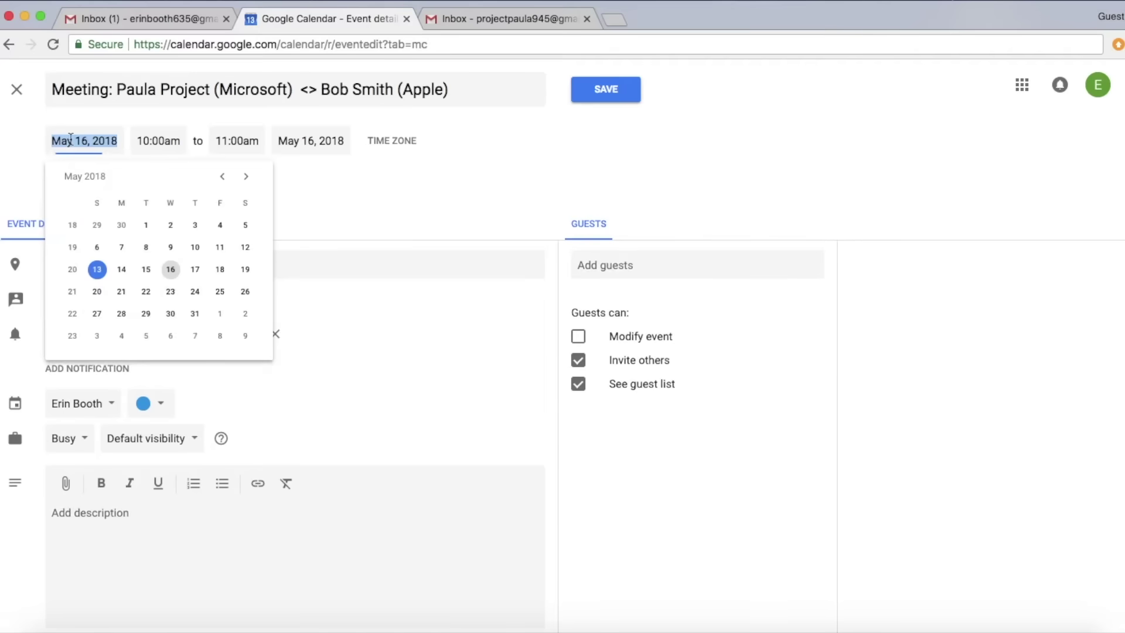
{"action": "left_click", "coordinate": [155, 140]}
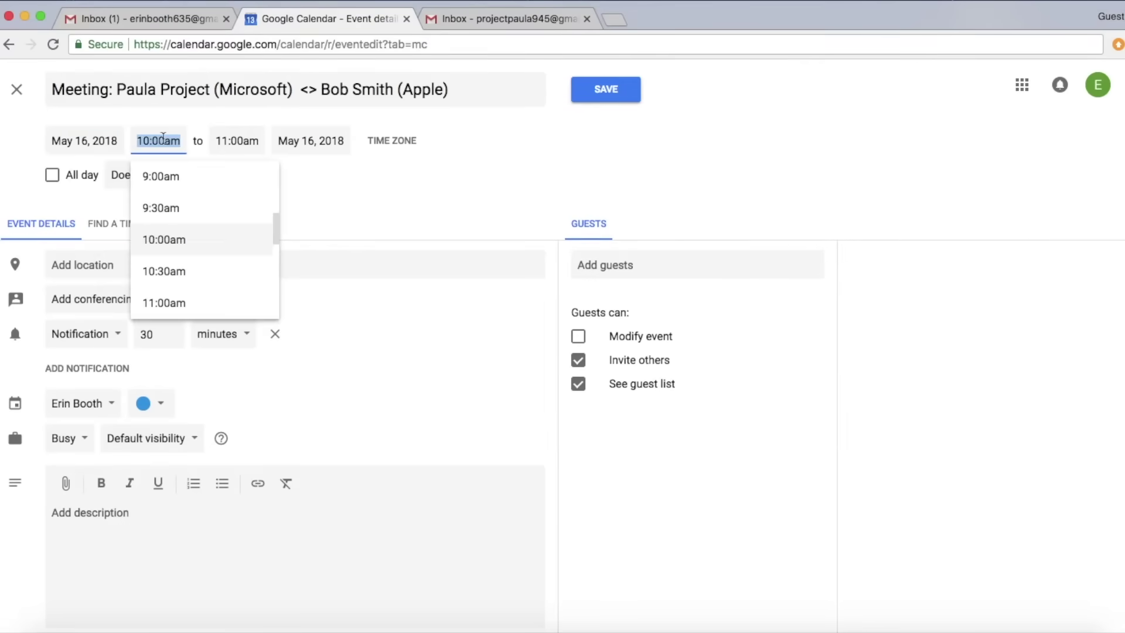
{"action": "left_click", "coordinate": [442, 199]}
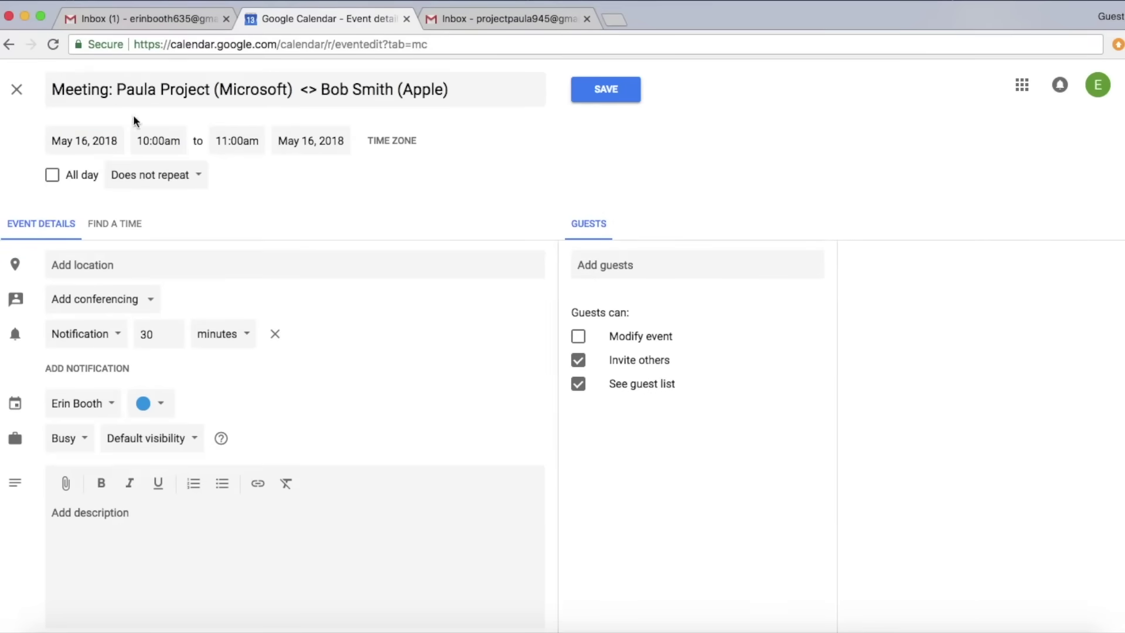
{"action": "left_click", "coordinate": [76, 138]}
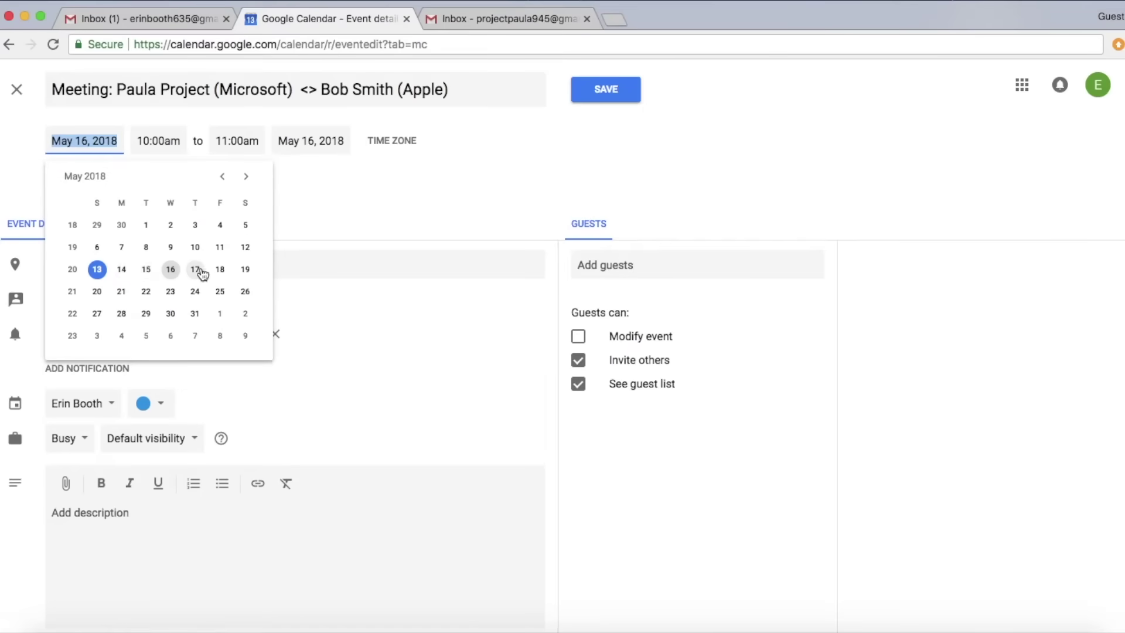
{"action": "left_click", "coordinate": [163, 145]}
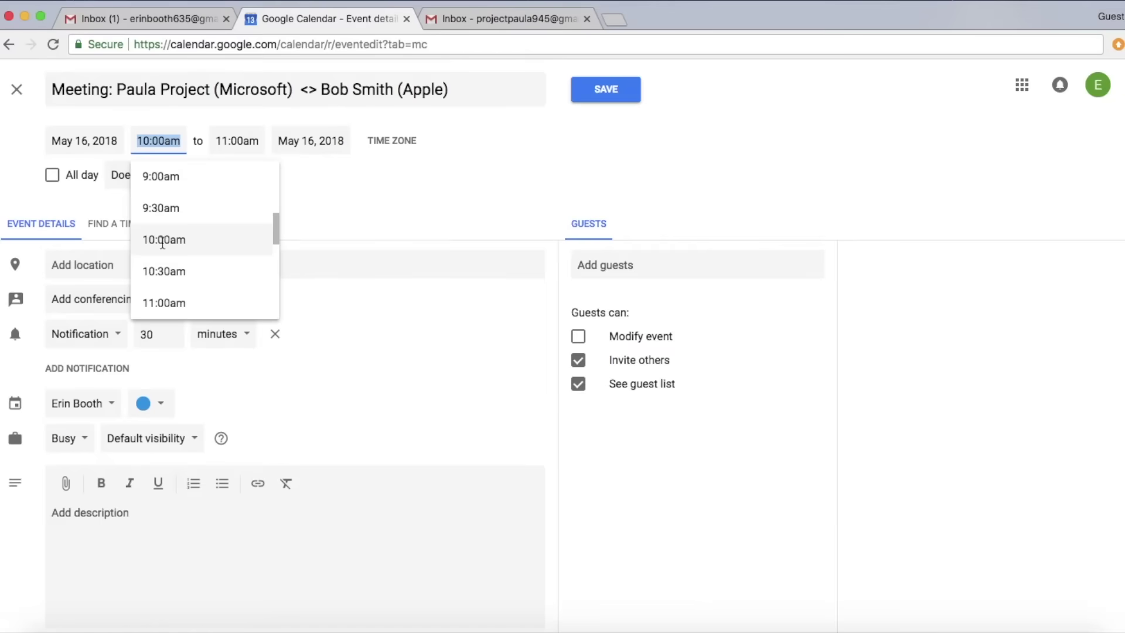
{"action": "scroll", "coordinate": [162, 241], "scroll_direction": "down", "scroll_amount": 2}
{"action": "scroll", "coordinate": [162, 241], "scroll_direction": "down", "scroll_amount": 3}
{"action": "scroll", "coordinate": [162, 242], "scroll_direction": "up", "scroll_amount": 2}
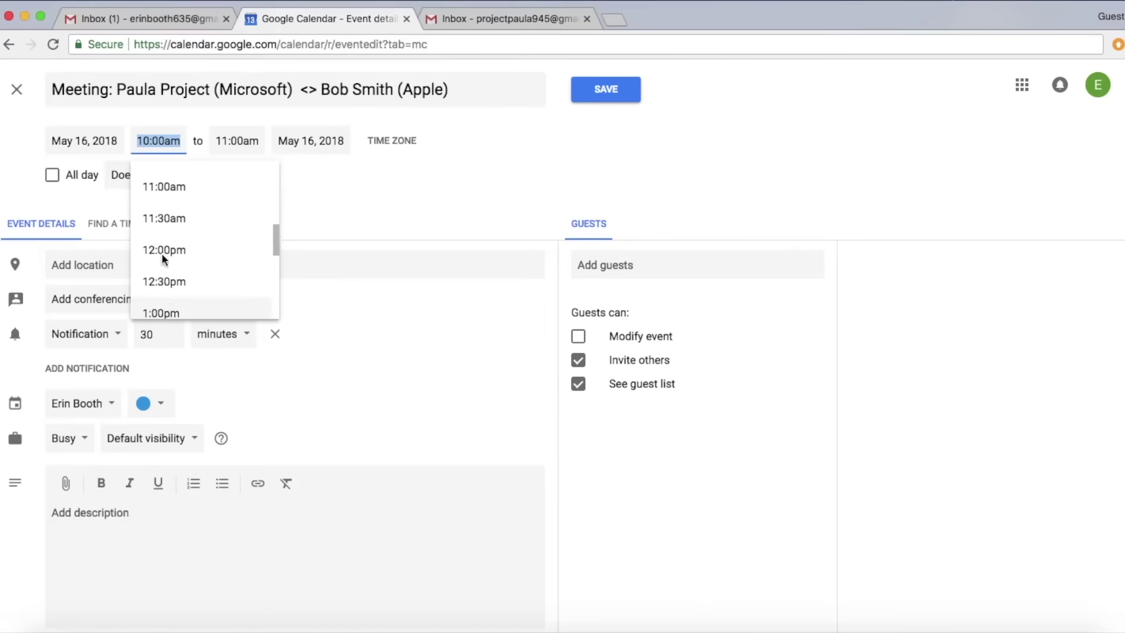
{"action": "scroll", "coordinate": [162, 246], "scroll_direction": "down", "scroll_amount": 4}
{"action": "scroll", "coordinate": [161, 255], "scroll_direction": "down", "scroll_amount": 5}
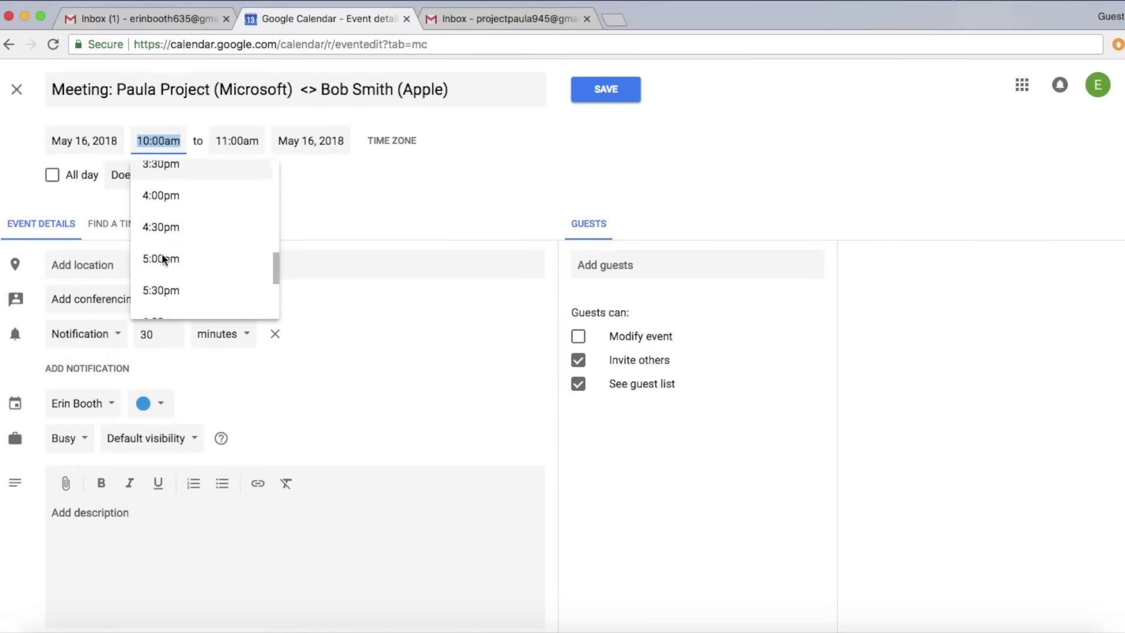
{"action": "scroll", "coordinate": [162, 254], "scroll_direction": "up", "scroll_amount": 5}
{"action": "scroll", "coordinate": [161, 258], "scroll_direction": "up", "scroll_amount": 3}
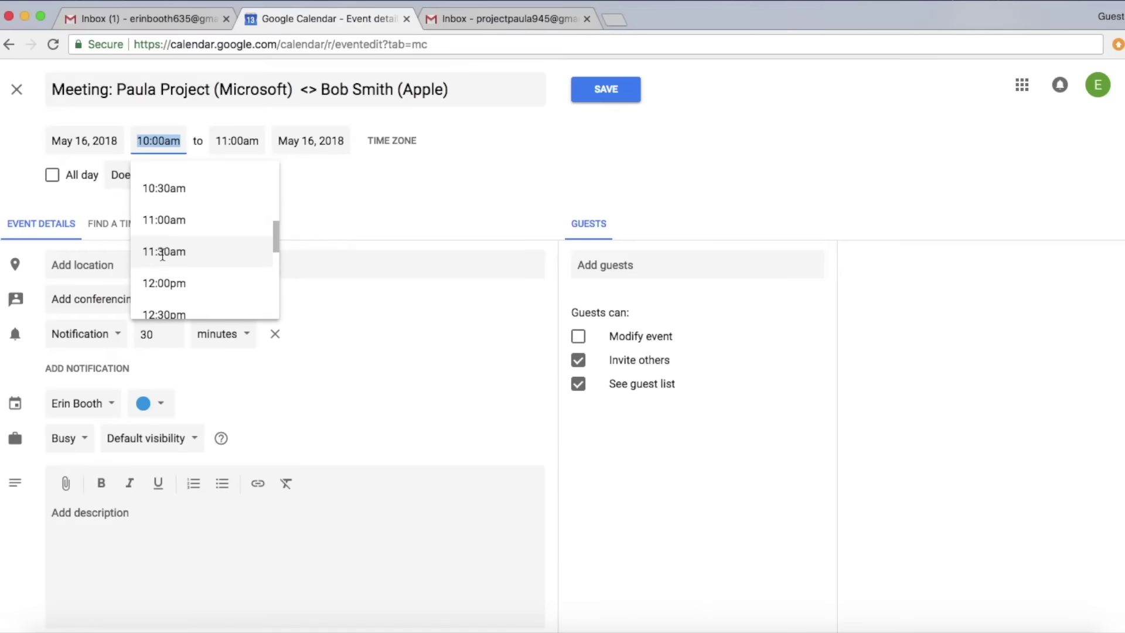
{"action": "scroll", "coordinate": [161, 256], "scroll_direction": "up", "scroll_amount": 2}
{"action": "left_click", "coordinate": [161, 240]}
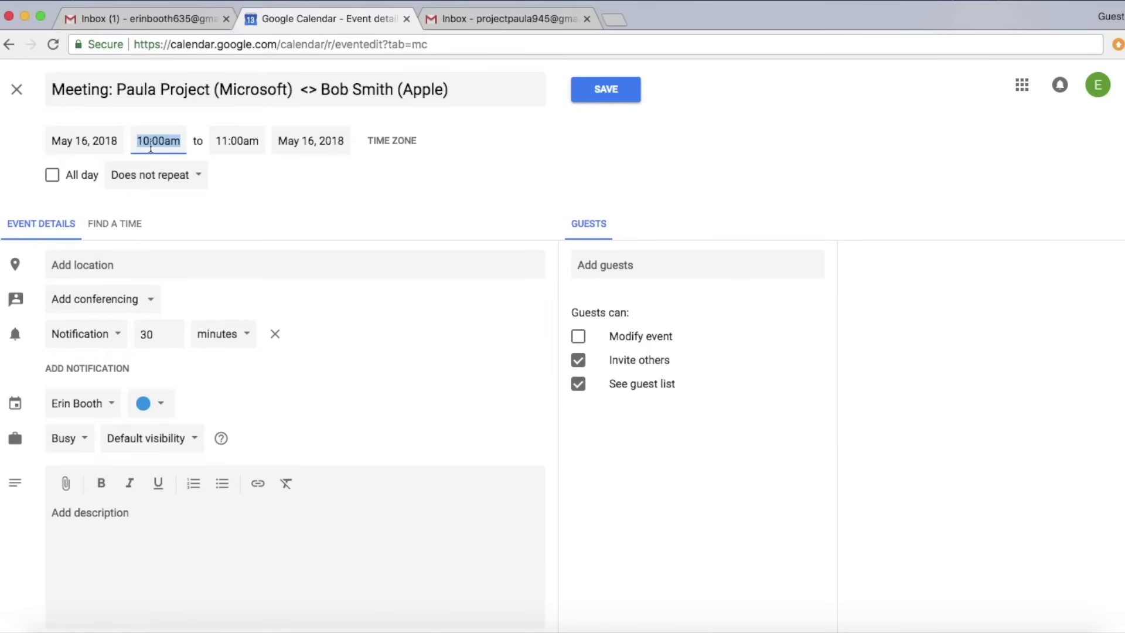
Step: Keep the event's end time at 11:00am
{"action": "left_click", "coordinate": [229, 136]}
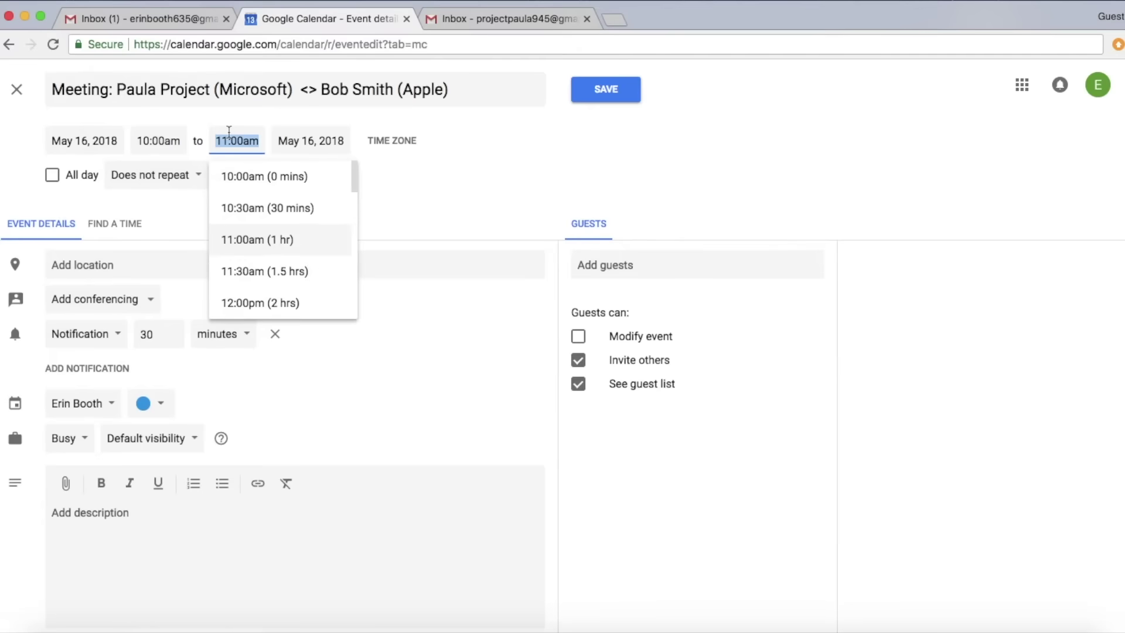
{"action": "scroll", "coordinate": [272, 268], "scroll_direction": "down", "scroll_amount": 5}
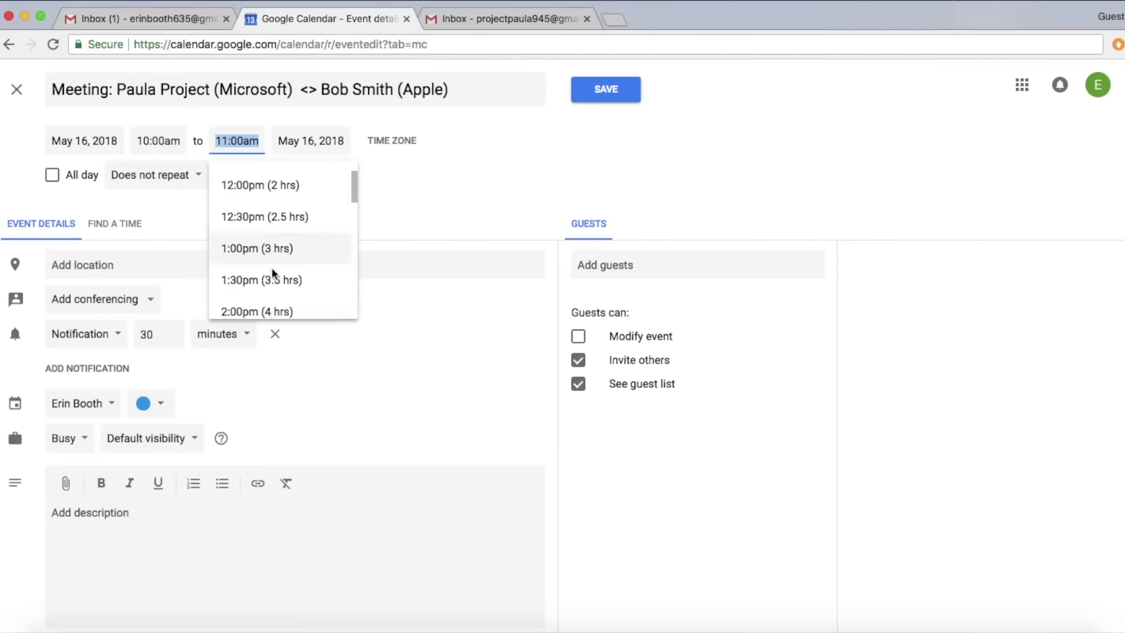
{"action": "scroll", "coordinate": [272, 267], "scroll_direction": "down", "scroll_amount": 3}
{"action": "scroll", "coordinate": [278, 207], "scroll_direction": "up", "scroll_amount": 3}
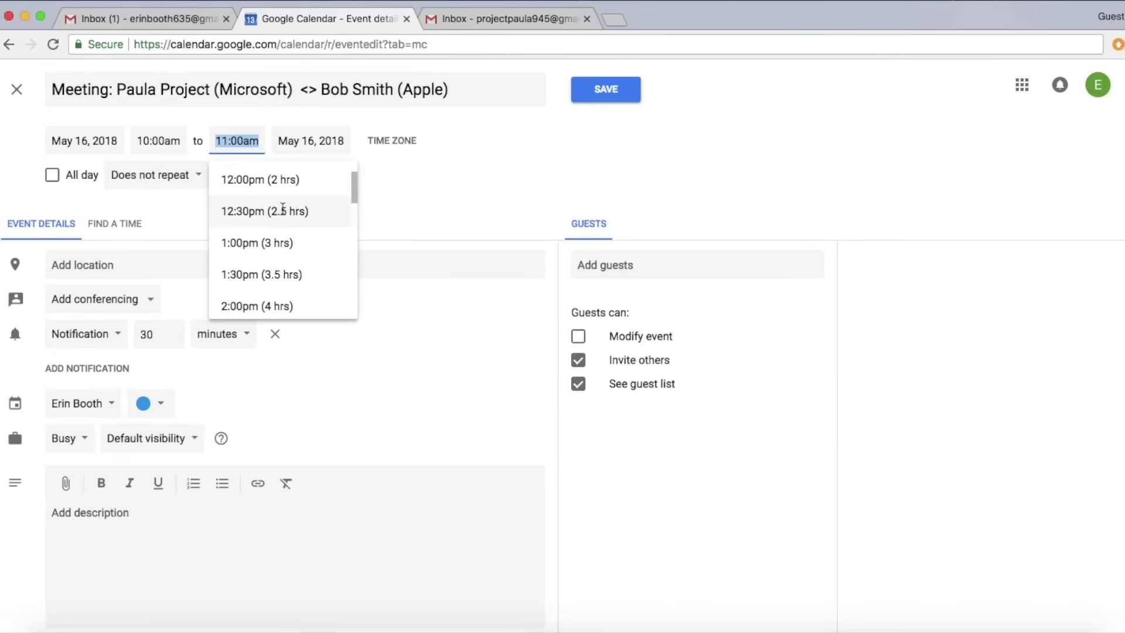
{"action": "left_click", "coordinate": [458, 184]}
{"action": "left_click", "coordinate": [391, 141]}
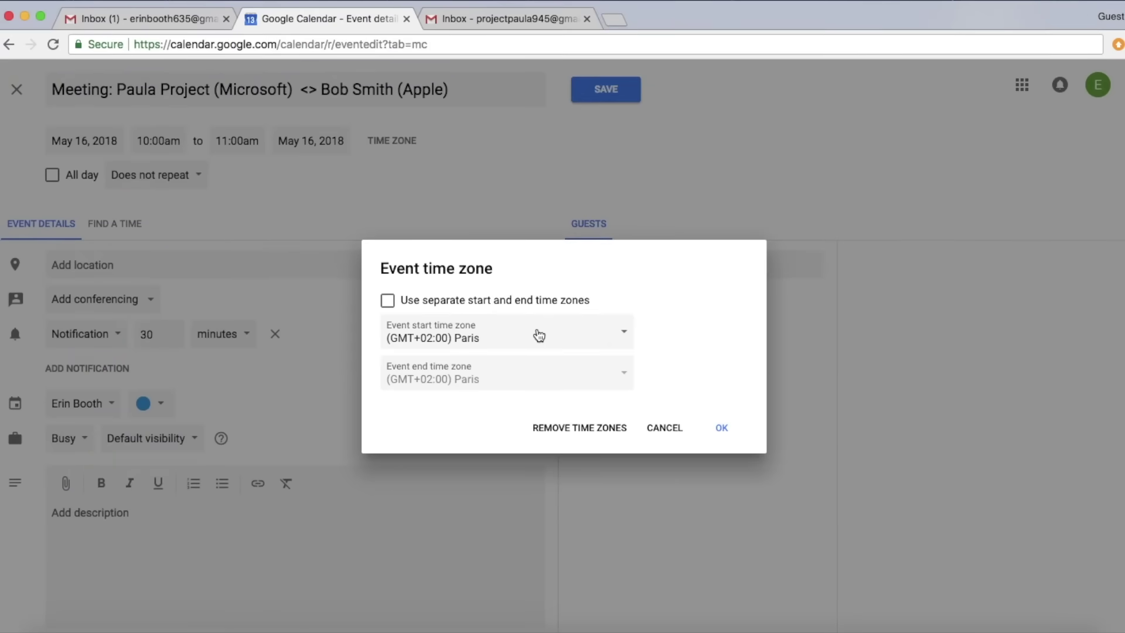
Step: Set the event time zone to (GMT+02:00) Paris
{"action": "left_click", "coordinate": [525, 345]}
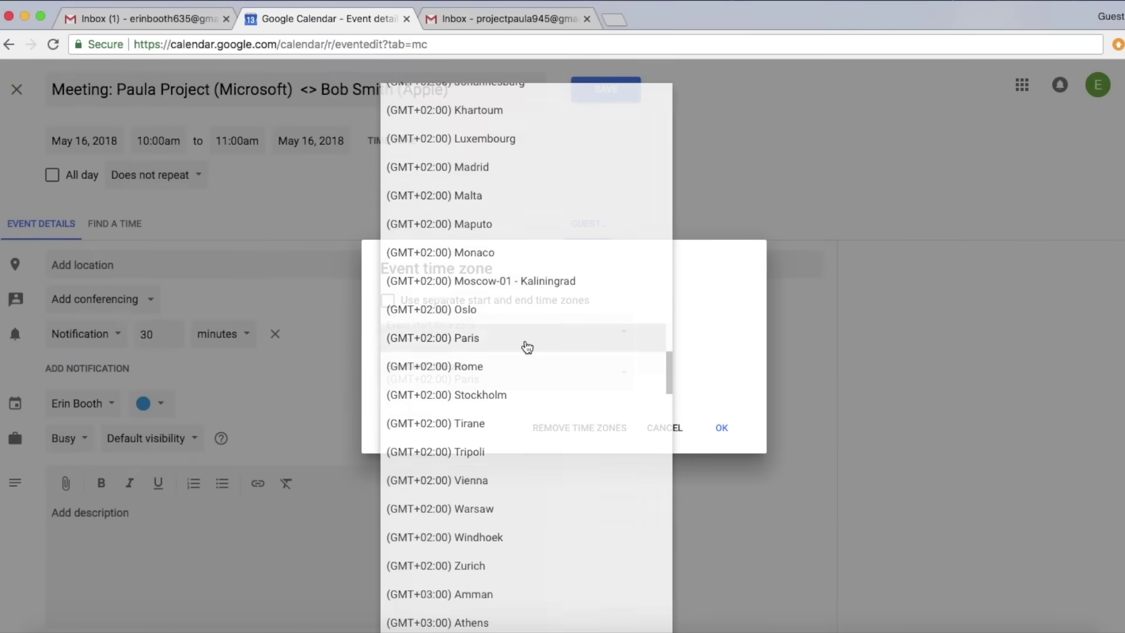
{"action": "scroll", "coordinate": [545, 246], "scroll_direction": "up", "scroll_amount": 10}
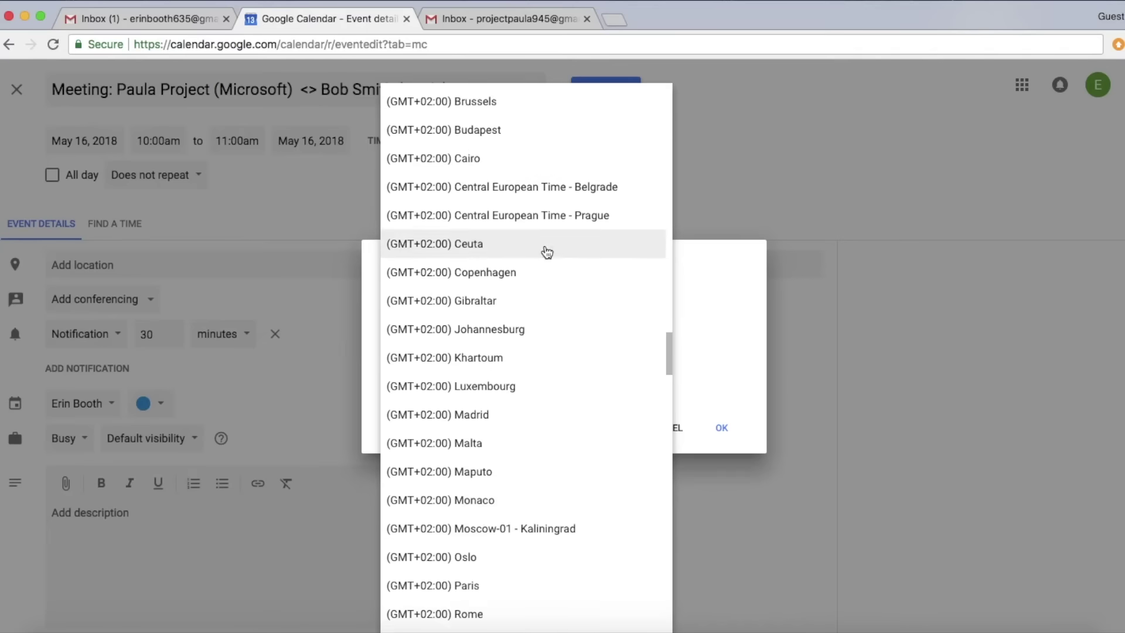
{"action": "scroll", "coordinate": [498, 161], "scroll_direction": "up", "scroll_amount": 3}
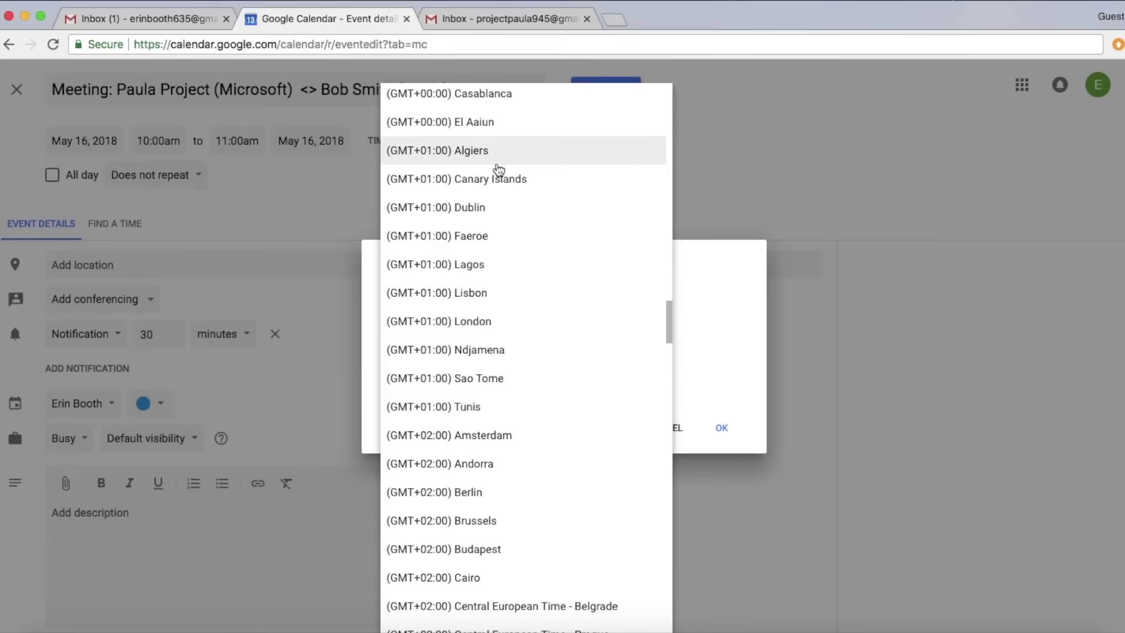
{"action": "scroll", "coordinate": [510, 365], "scroll_direction": "up", "scroll_amount": 3}
{"action": "left_click", "coordinate": [890, 359]}
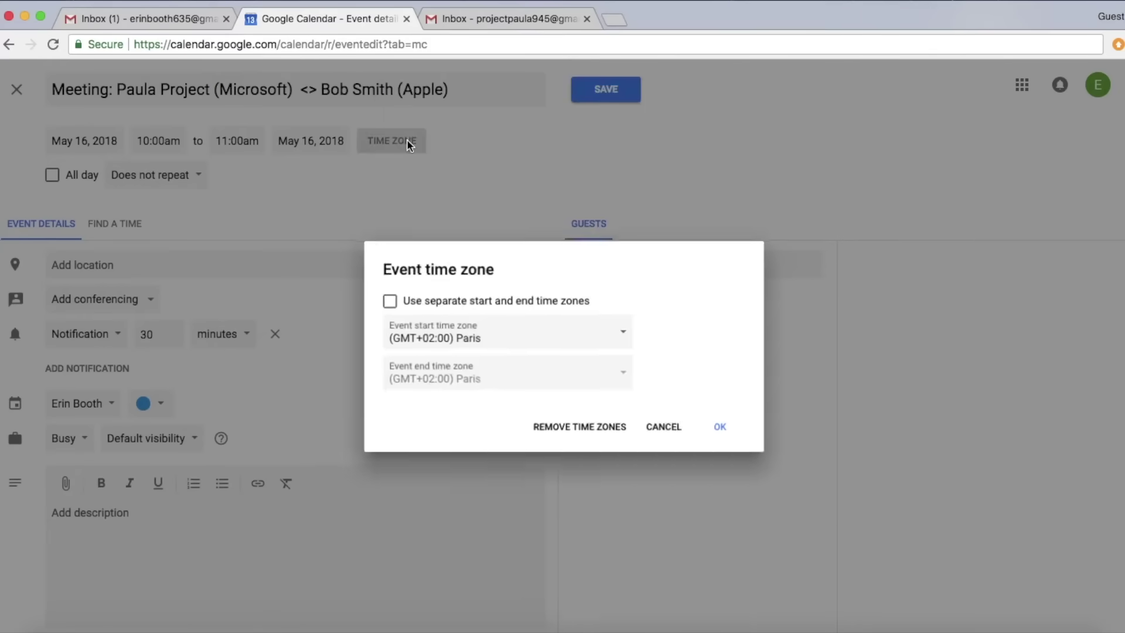
{"action": "left_click", "coordinate": [601, 342]}
{"action": "left_click", "coordinate": [510, 346]}
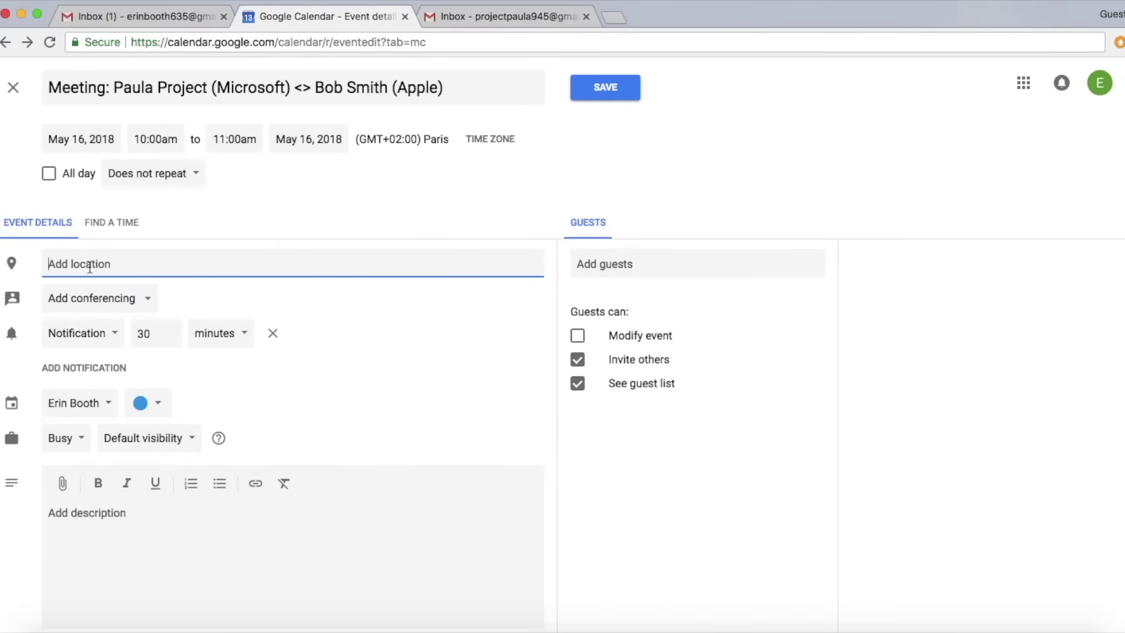
Step: Enter Disneyland as the location and pick the Disneyland Drive, Anaheim, CA suggestion
{"action": "type", "text": "Disneyla"}
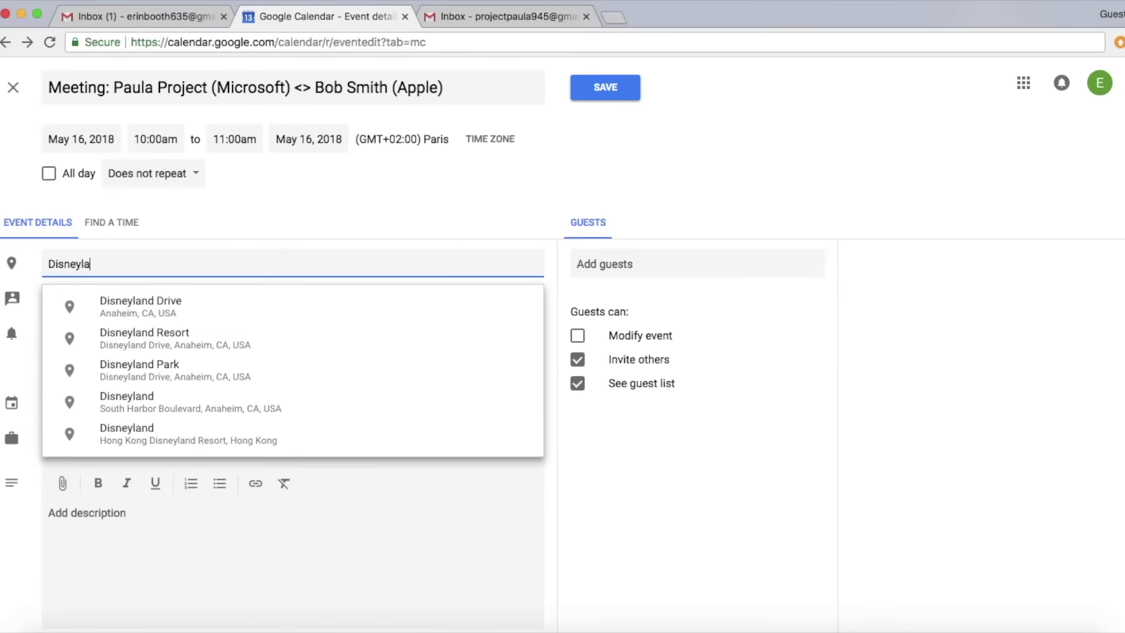
{"action": "type", "text": "nd"}
{"action": "left_click", "coordinate": [130, 311]}
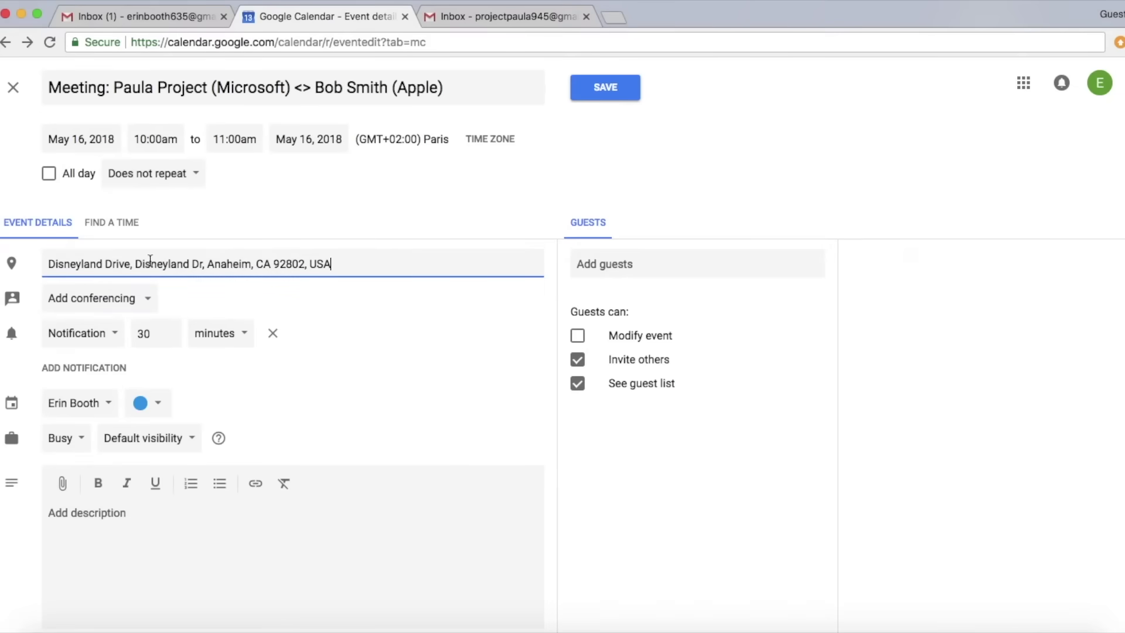
{"action": "key", "text": "super+t"}
Step: Search 'disneyland address california' and copy 1313 Disneyland Dr, Anaheim, CA 92802, USA
{"action": "type", "text": "disneya"}
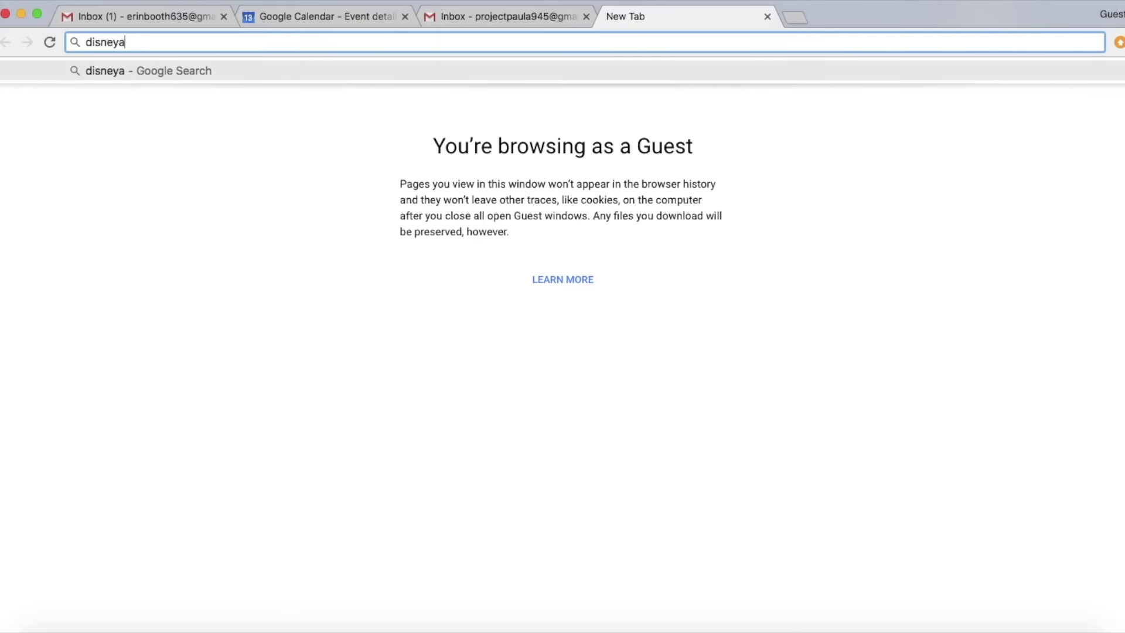
{"action": "key", "text": "BackSpace"}
{"action": "type", "text": "land"}
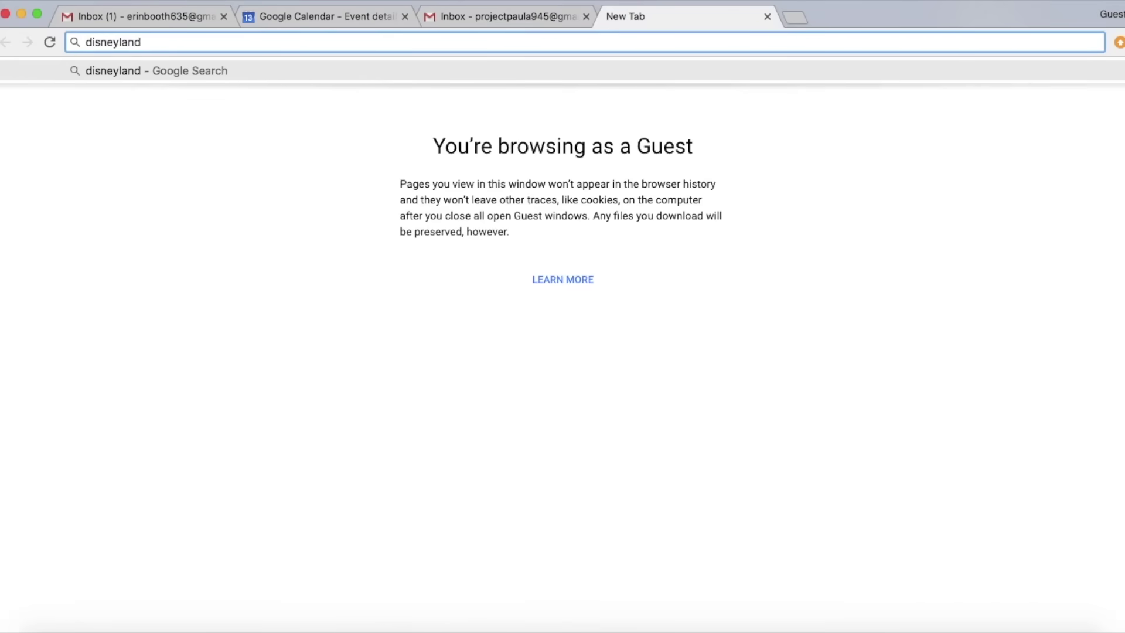
{"action": "type", "text": " addr"}
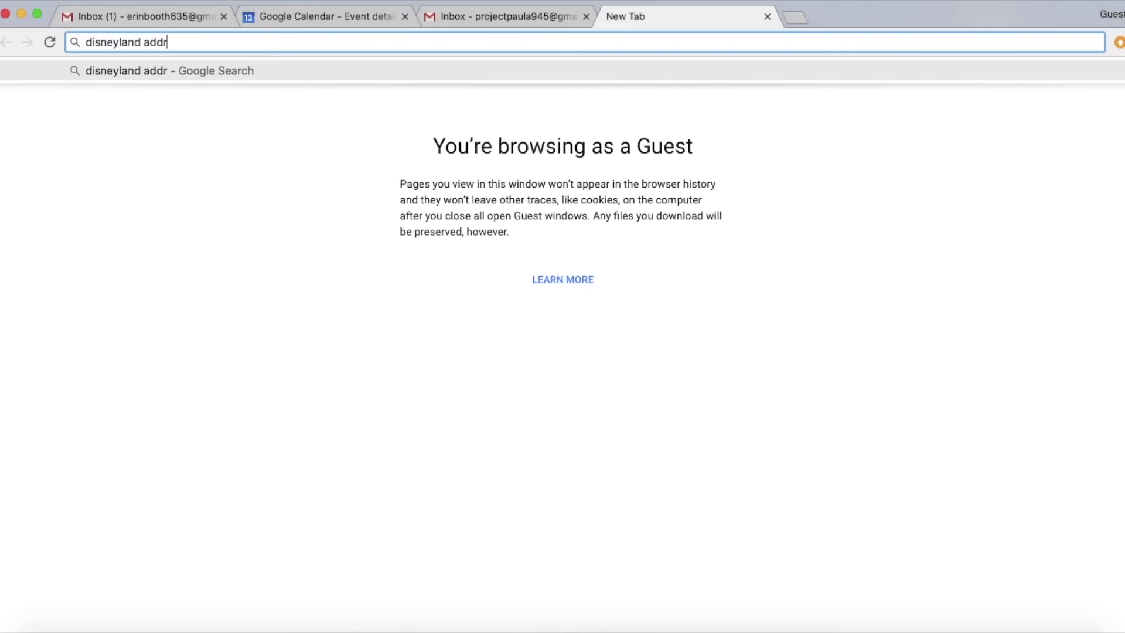
{"action": "type", "text": "ess california"}
{"action": "key", "text": "Return"}
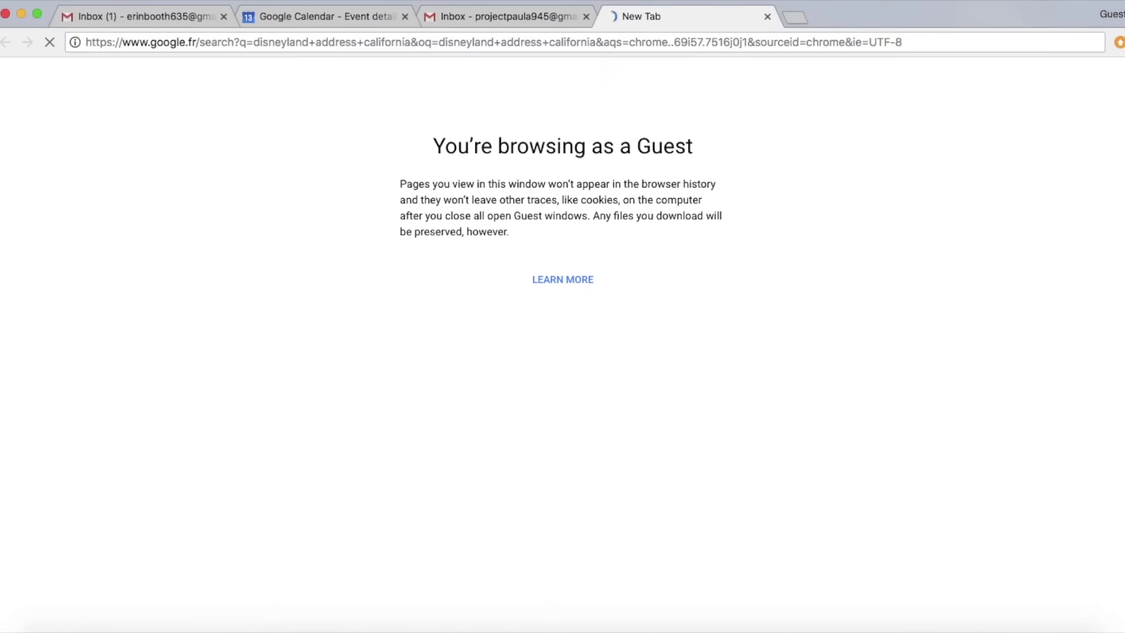
{"action": "left_click_drag", "start_coordinate": [191, 271], "coordinate": [119, 234]}
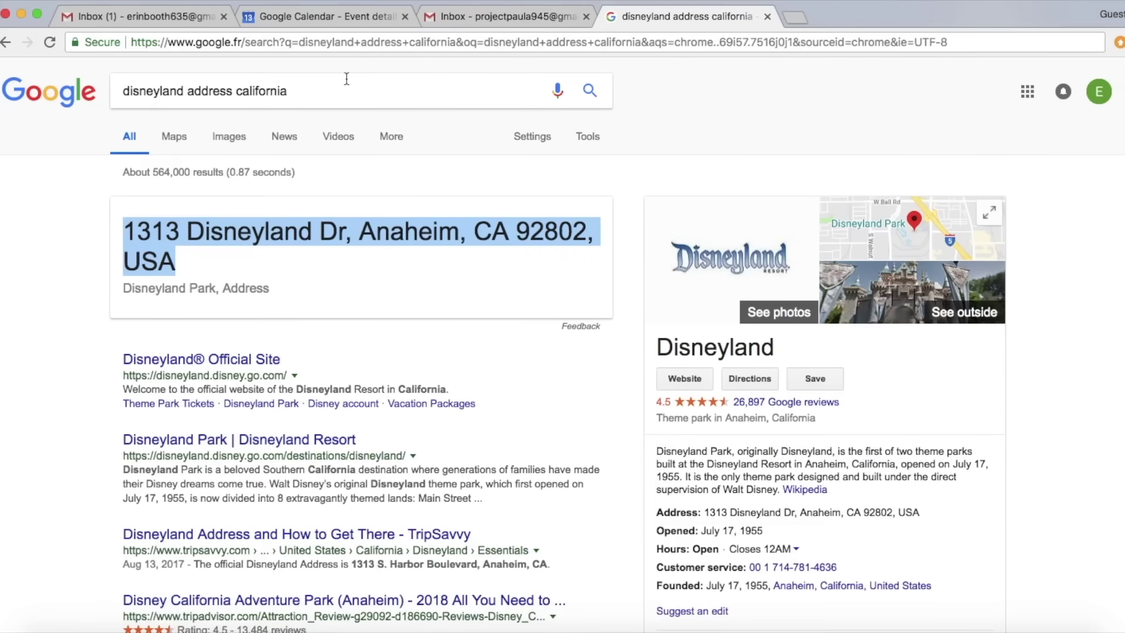
{"action": "key", "text": "ctrl+c"}
Step: Paste the copied Disneyland address into the calendar event's location field
{"action": "left_click", "coordinate": [328, 17]}
{"action": "left_click", "coordinate": [191, 263]}
{"action": "key", "text": "ctrl+v"}
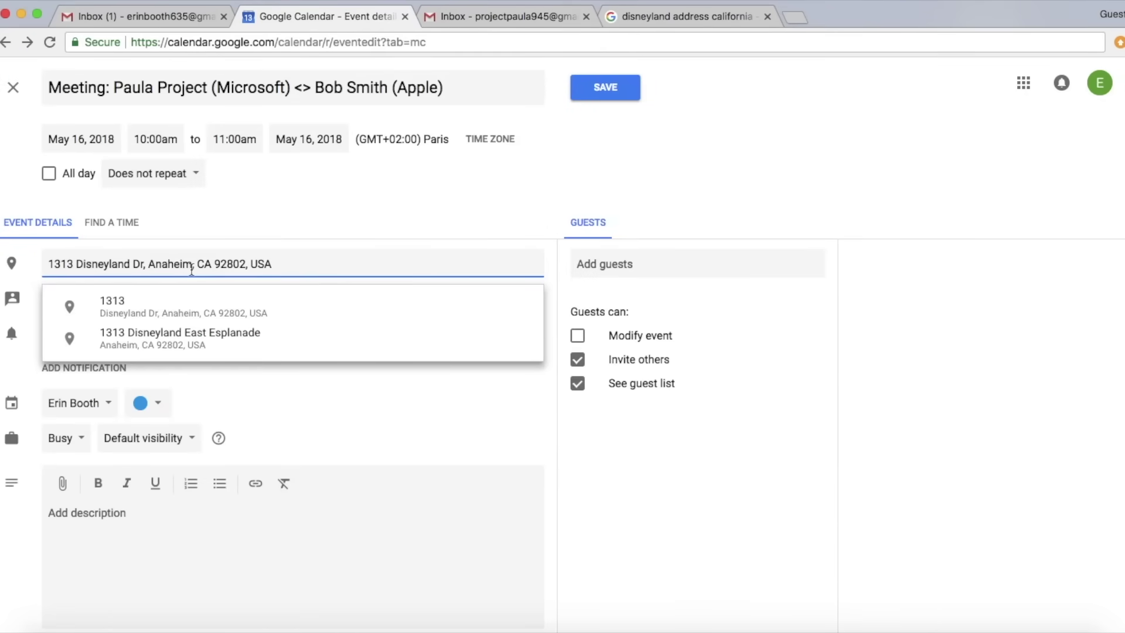